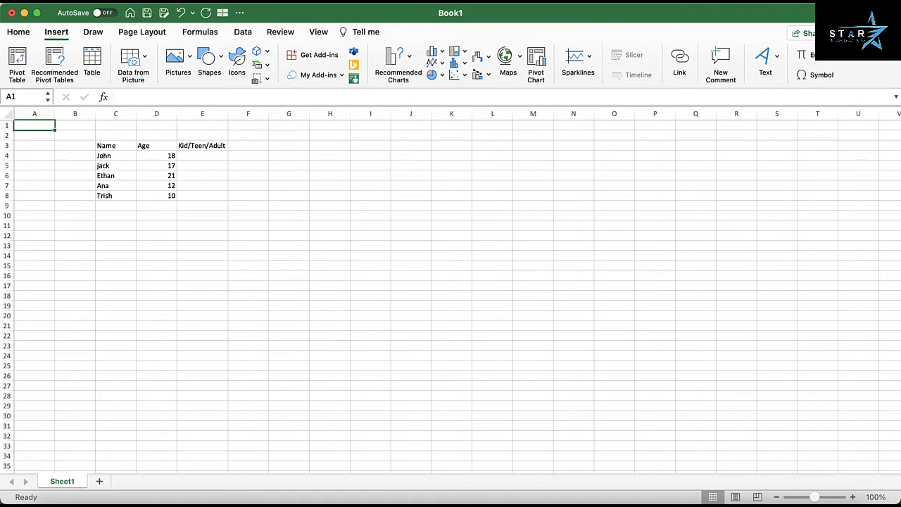
left_click(371, 155)
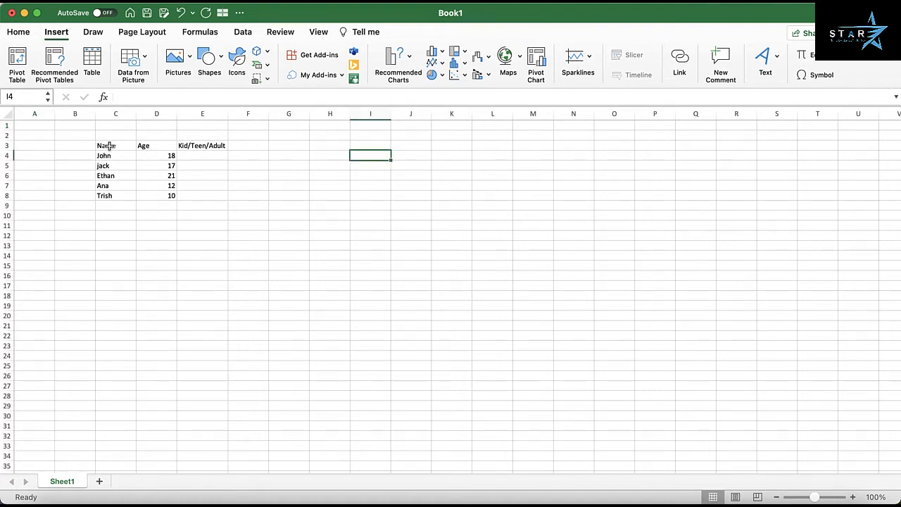
left_click_drag(109, 146, 108, 192)
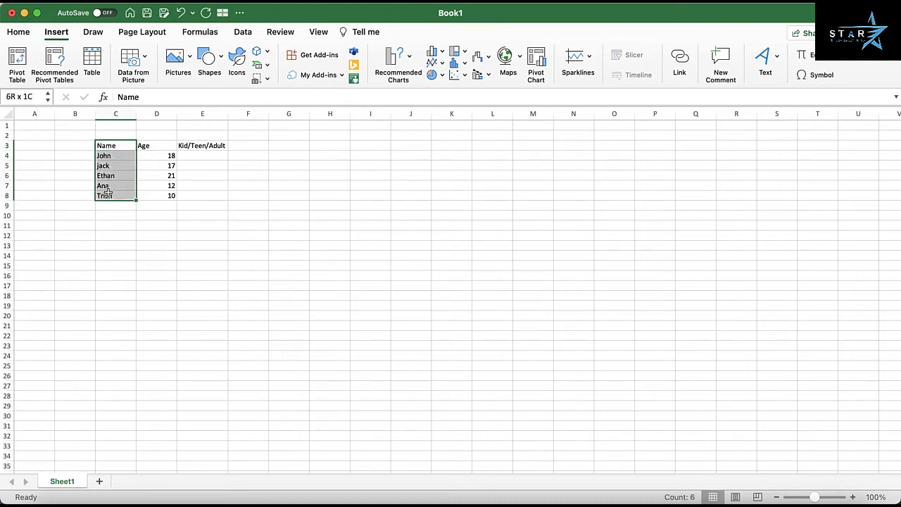
left_click_drag(164, 147, 162, 196)
left_click(214, 146)
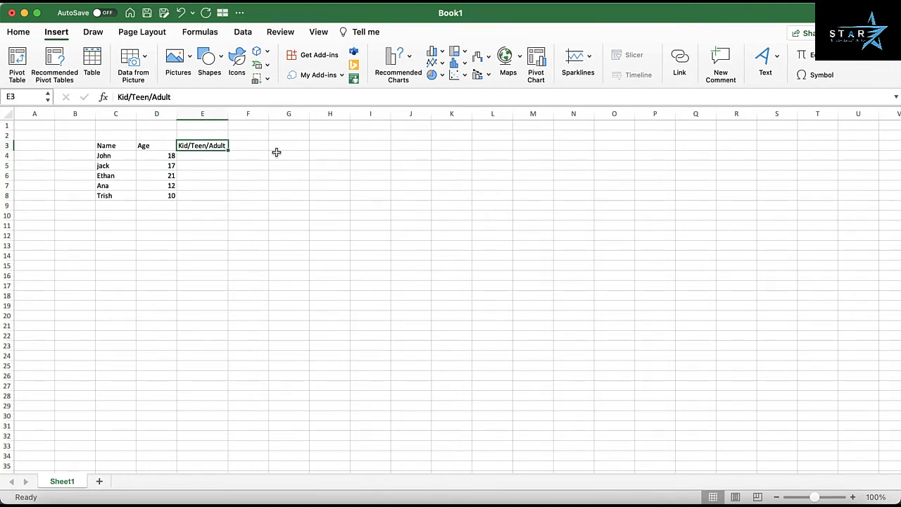
In cell E4, begin a nested IF formula that returns "Kid" when the age in D4 is less than 13
left_click(215, 158)
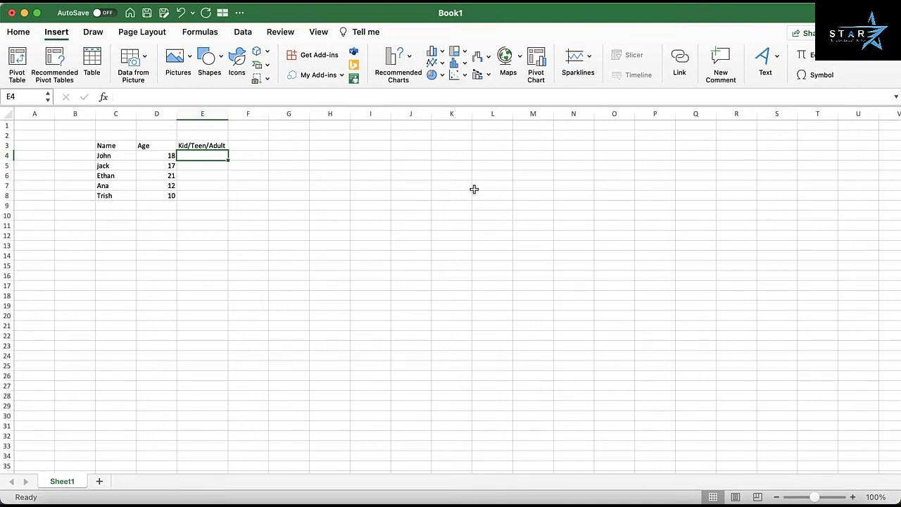
type("=")
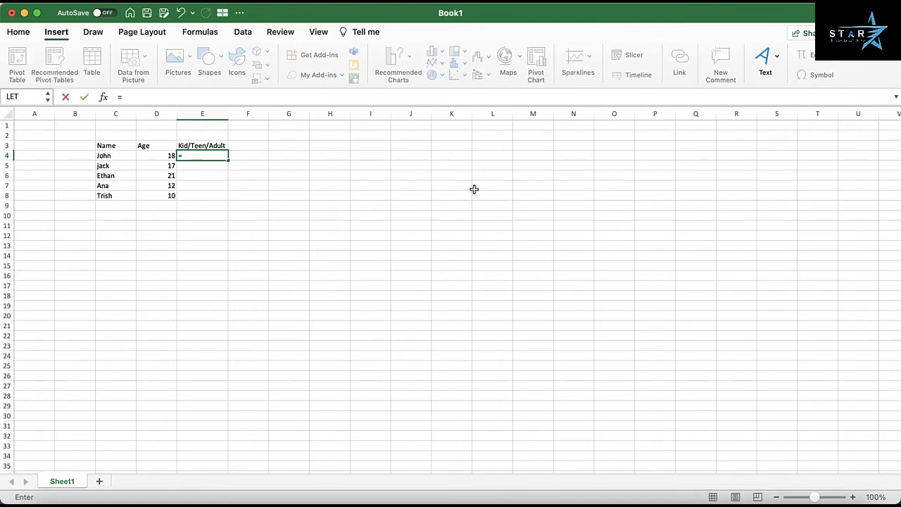
type("if")
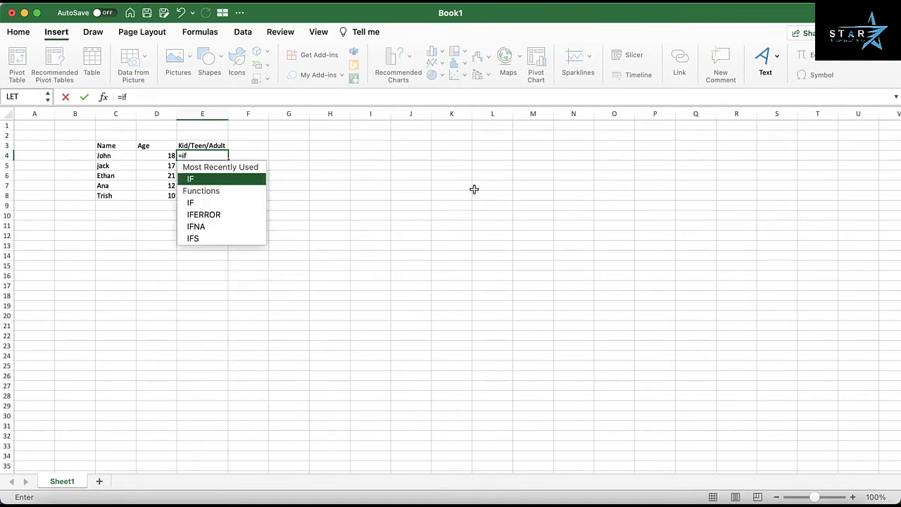
type("(")
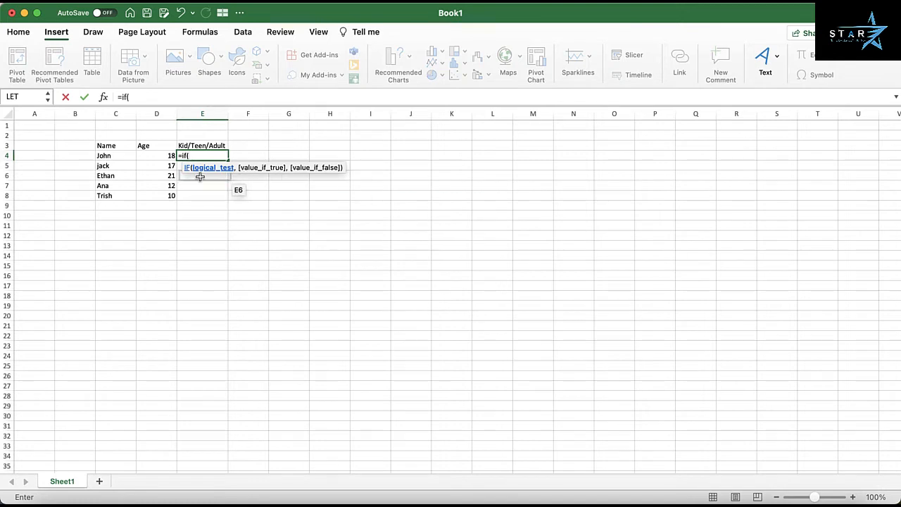
left_click(156, 155)
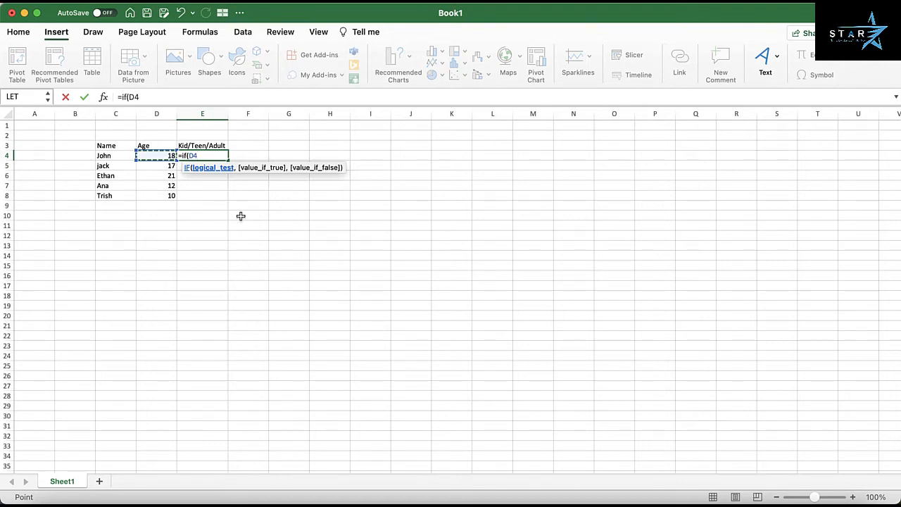
type("<13,\"Ki")
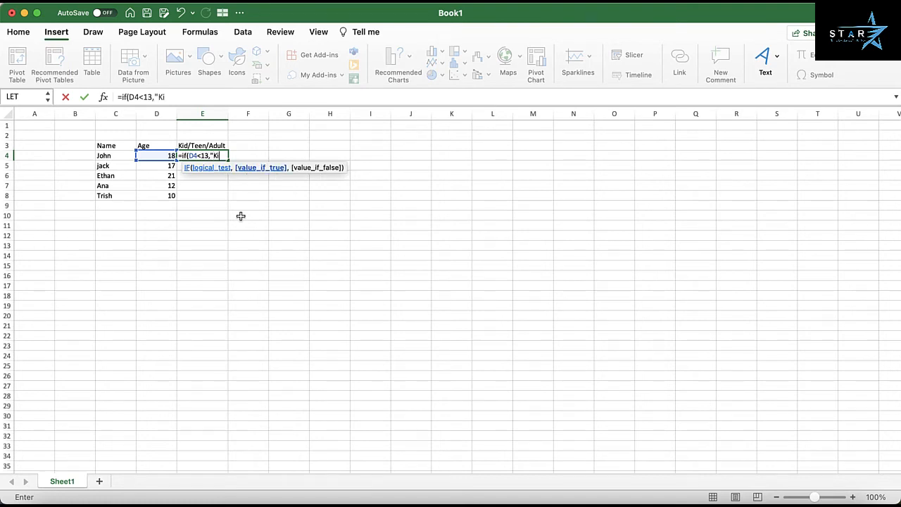
type("d\",")
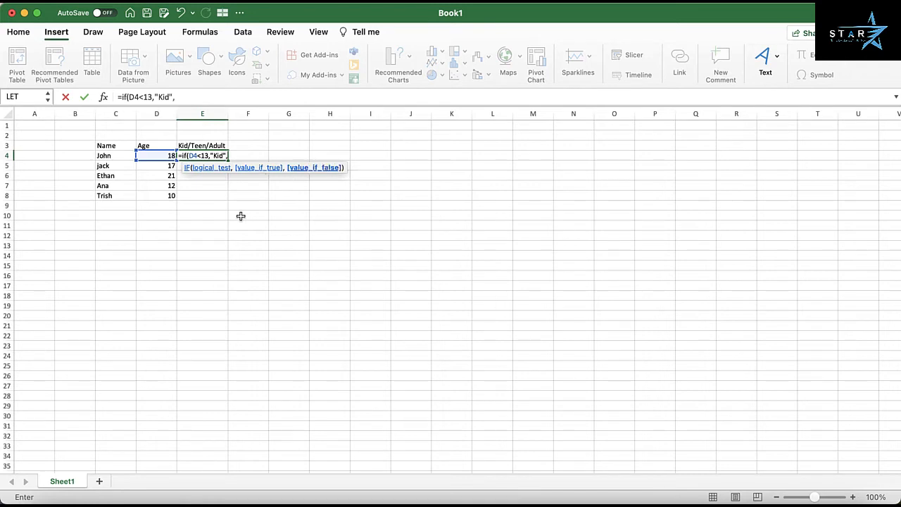
type("if(")
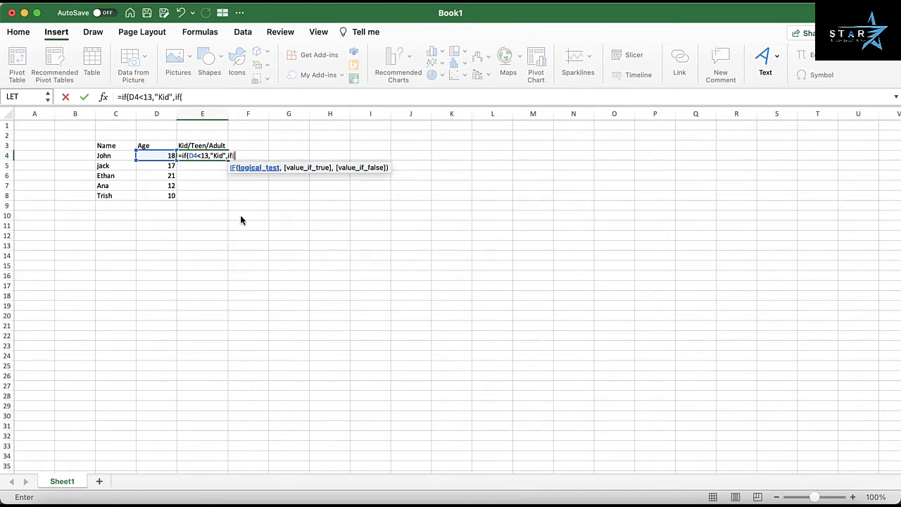
Complete the E4 formula with an inner IF that returns "Teen" when D4<20 and otherwise "Adult"
left_click(159, 156)
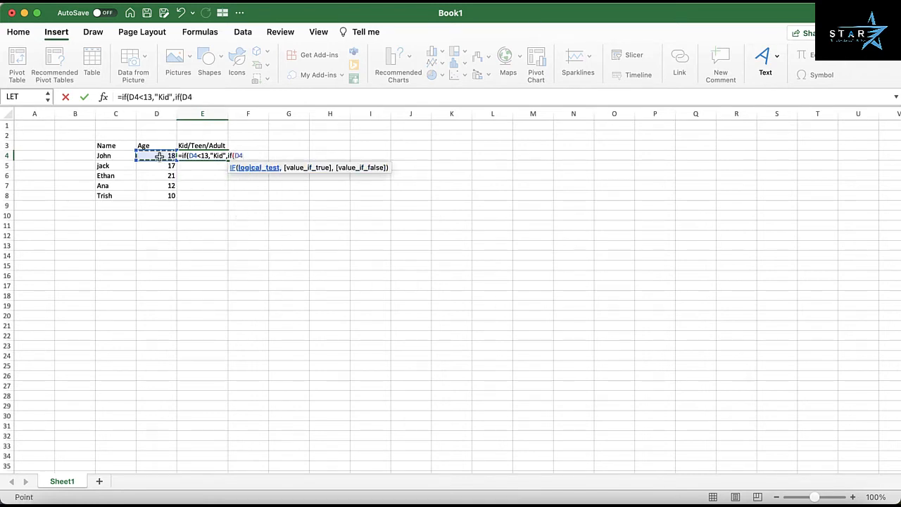
type("<")
type("20,")
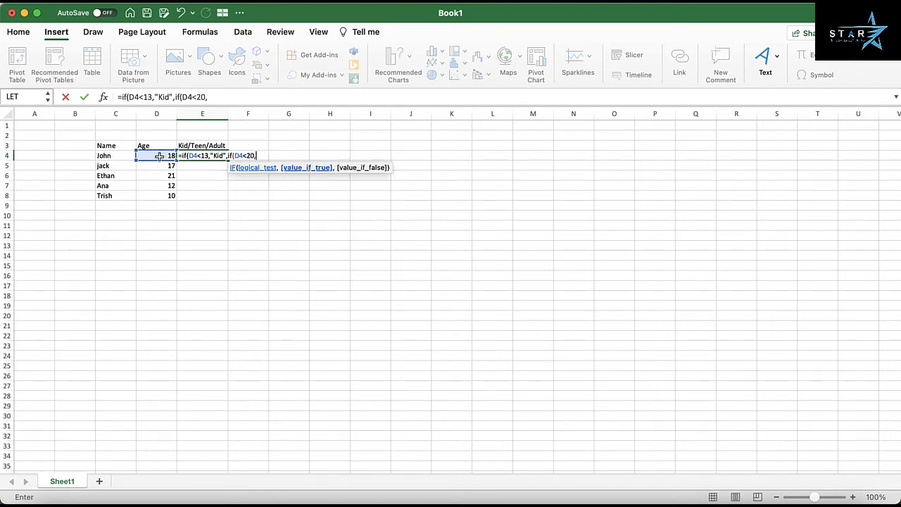
type("\"Teen\",")
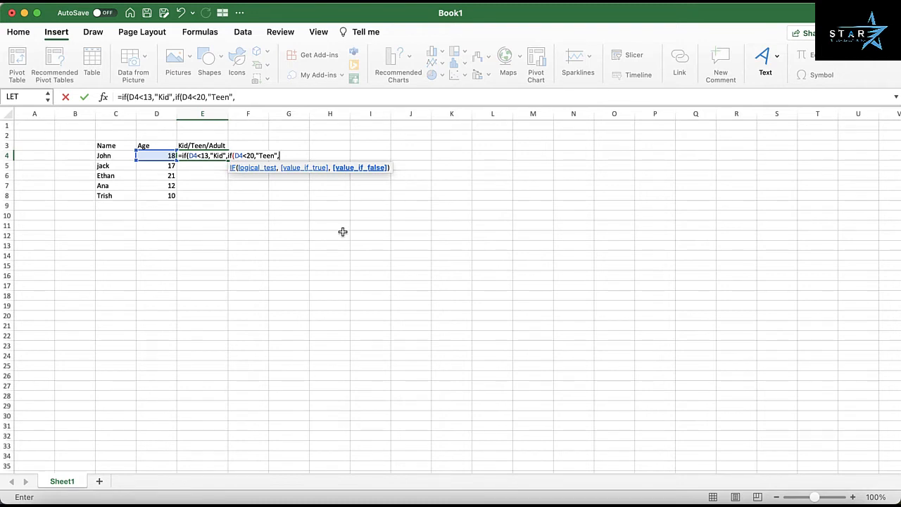
type("\"Adult\")")
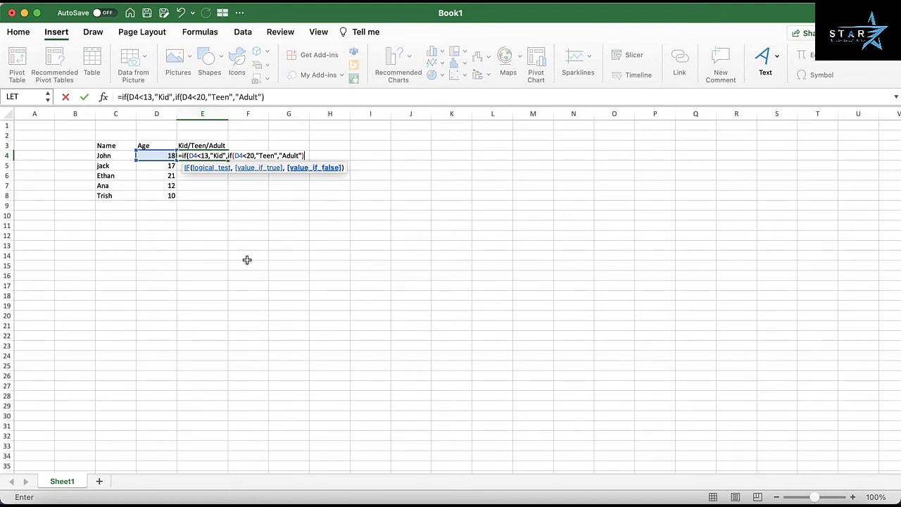
type(")")
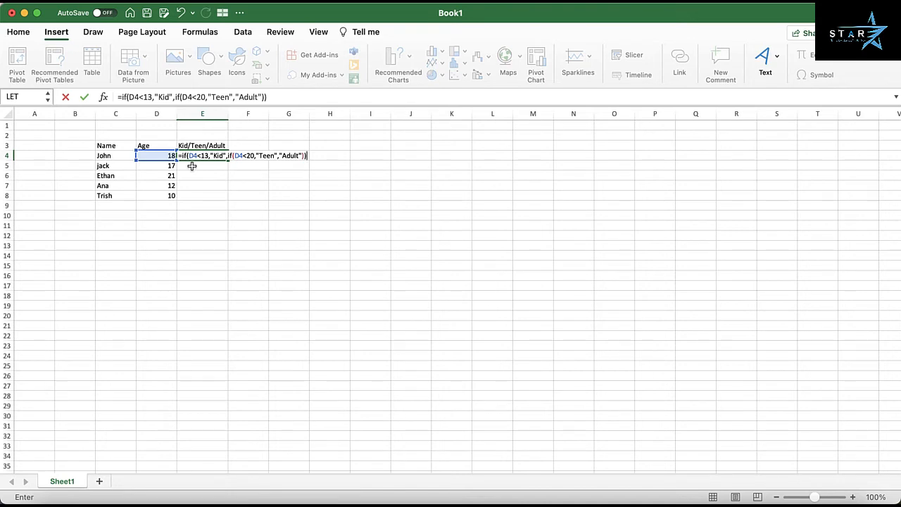
key("Return")
Copy the nested IF formula from E4 into cells E5 through E8
key("Up")
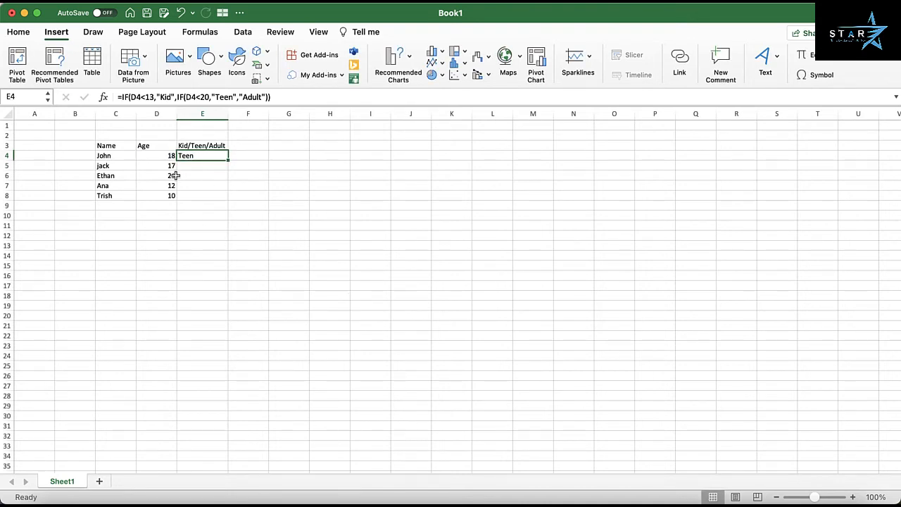
key("super+c")
key("Down")
key("shift+Down")
key("shift+Down")
key("shift+Down")
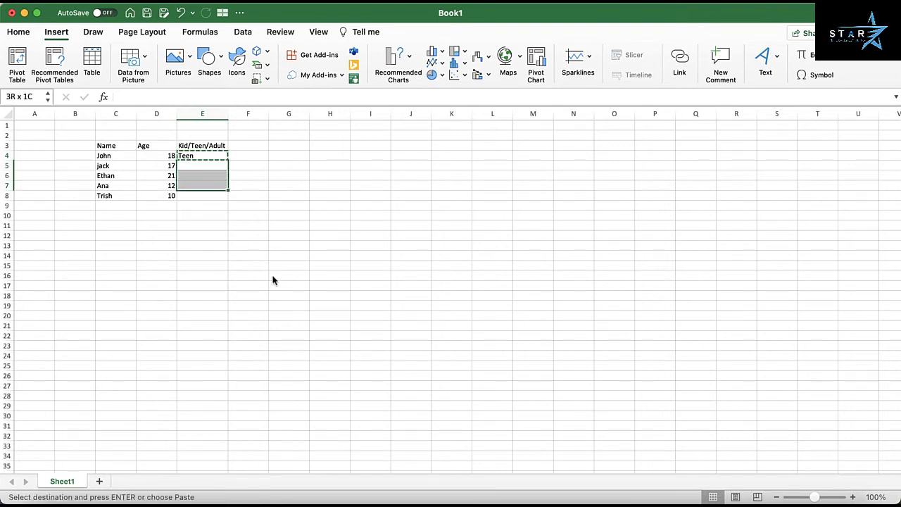
key("super+v")
key("Escape")
key("Up")
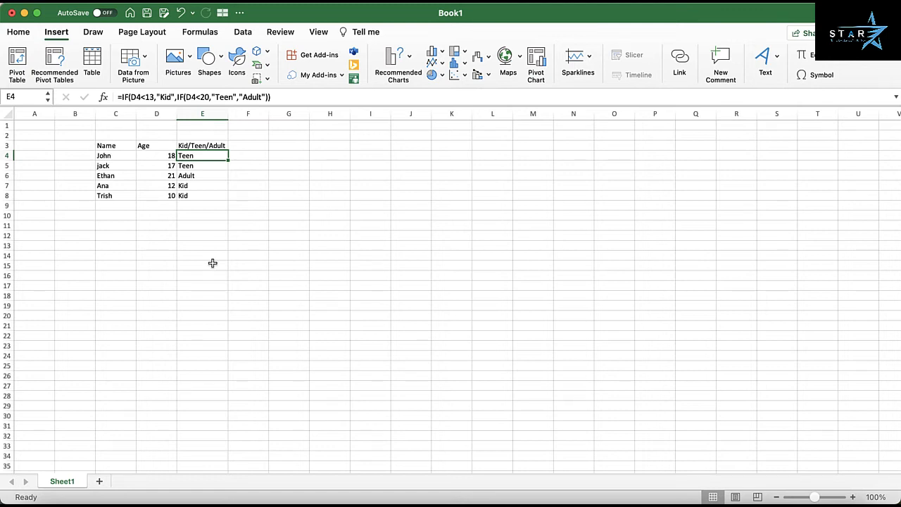
In cell F4, begin an IFS formula whose first condition D4<13 returns "Kid"
left_click(249, 156)
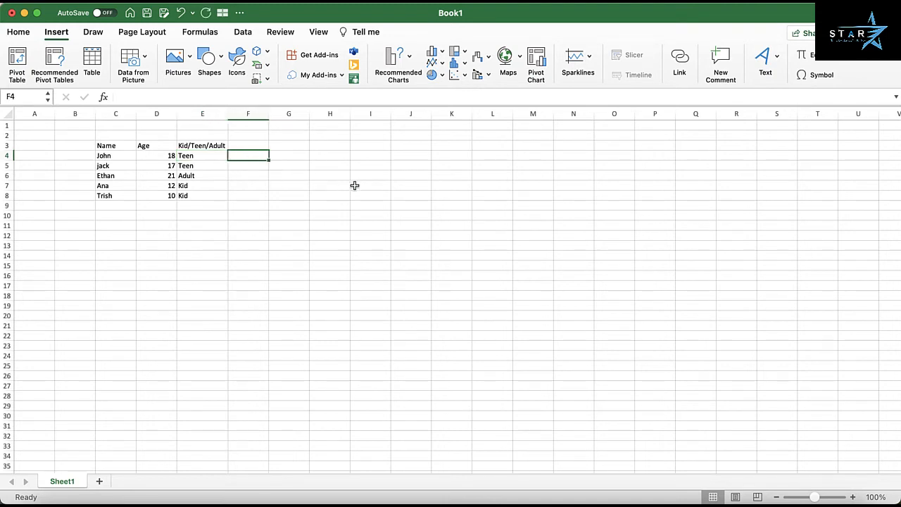
type("=if")
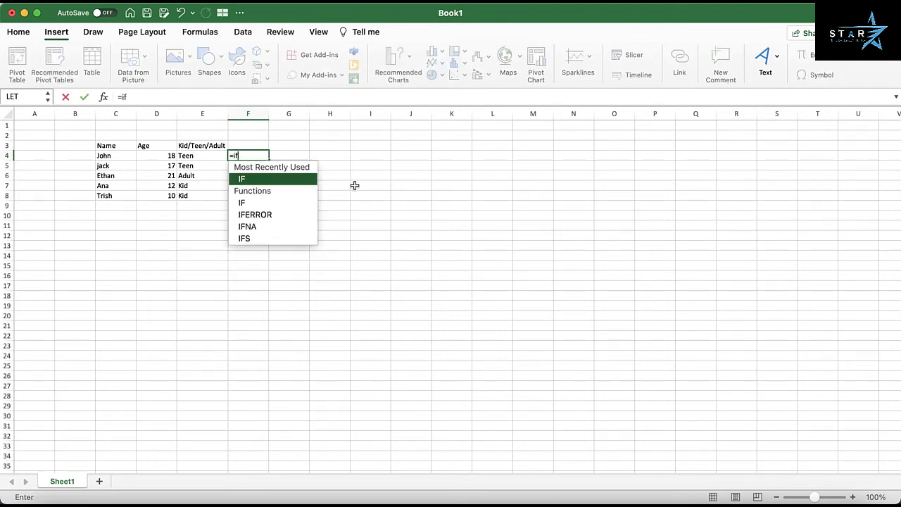
type("s(")
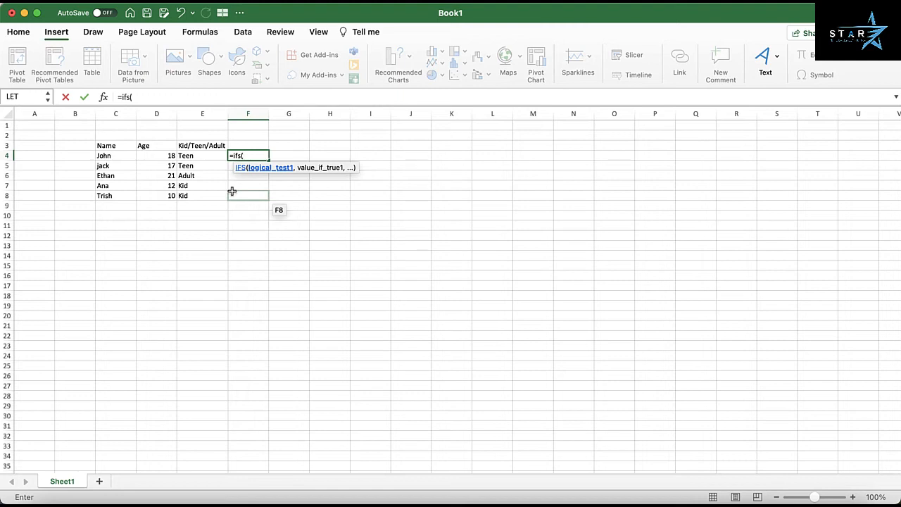
left_click(158, 155)
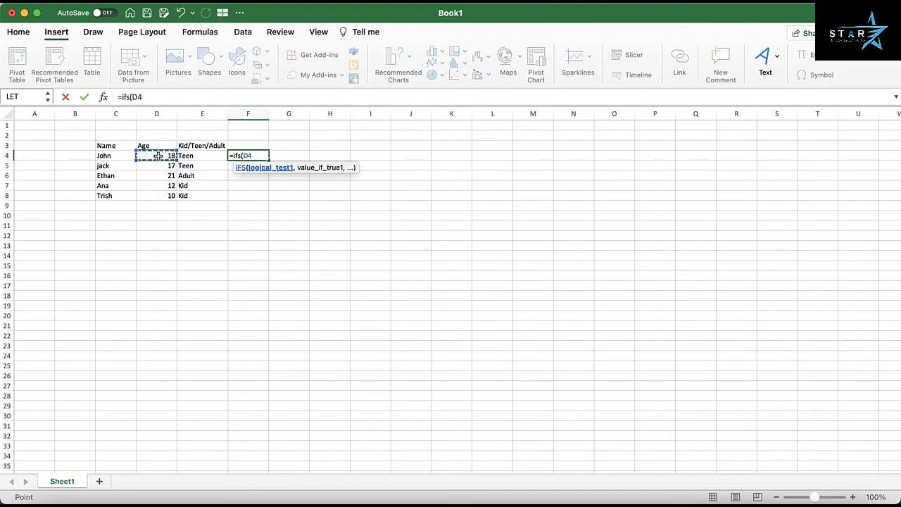
type("<13,\"")
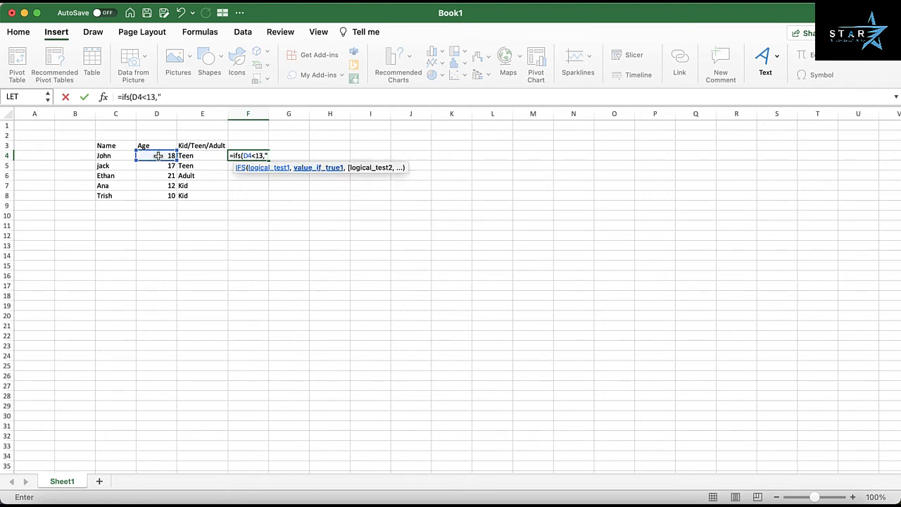
type("Kid\",")
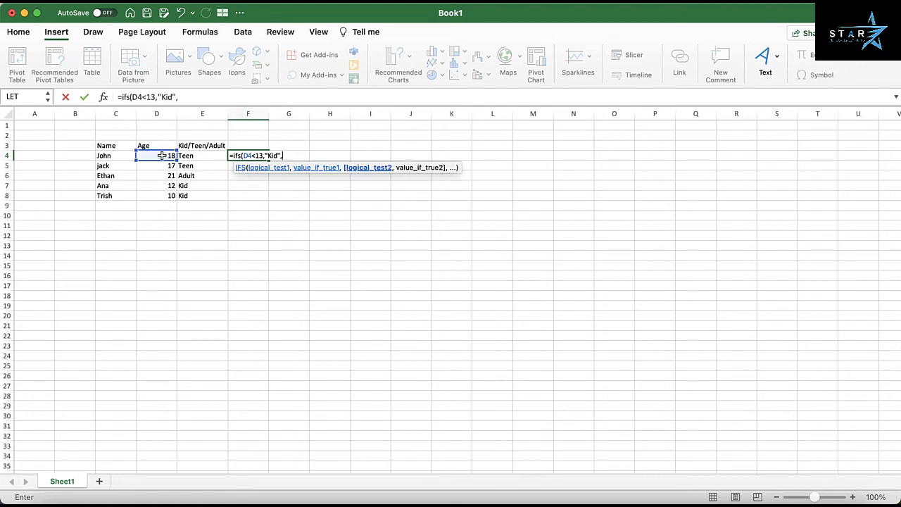
Complete the F4 IFS formula with D4<20 returning "Teen" and D4>19 returning "Adult"
left_click(162, 156)
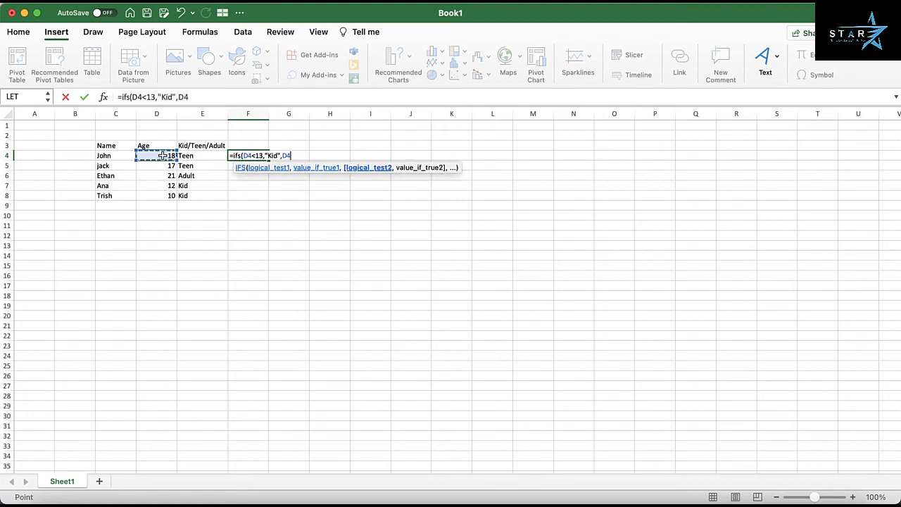
type("<20,\"Te")
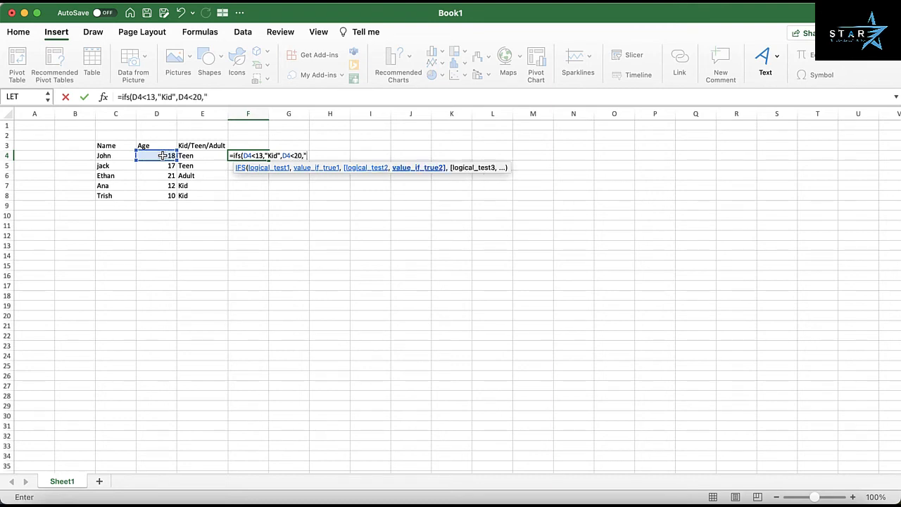
type("en\",")
left_click(157, 156)
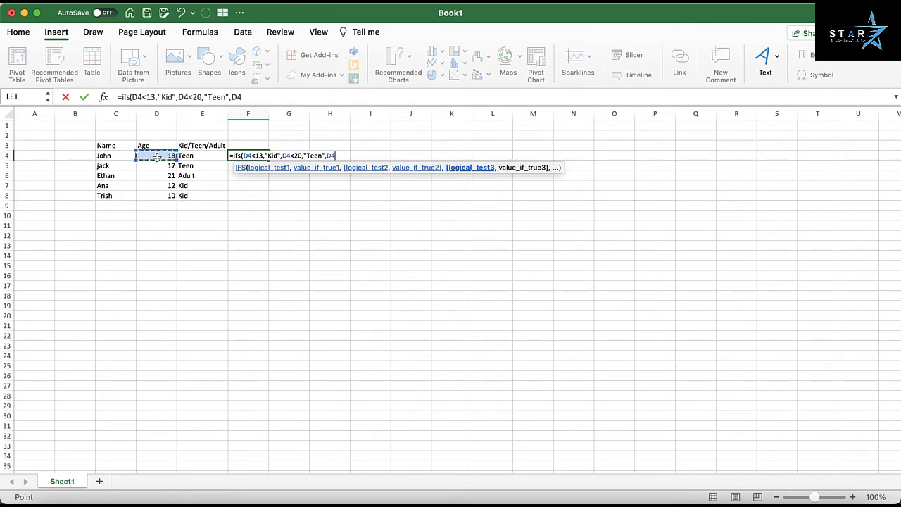
type(">19,\"A")
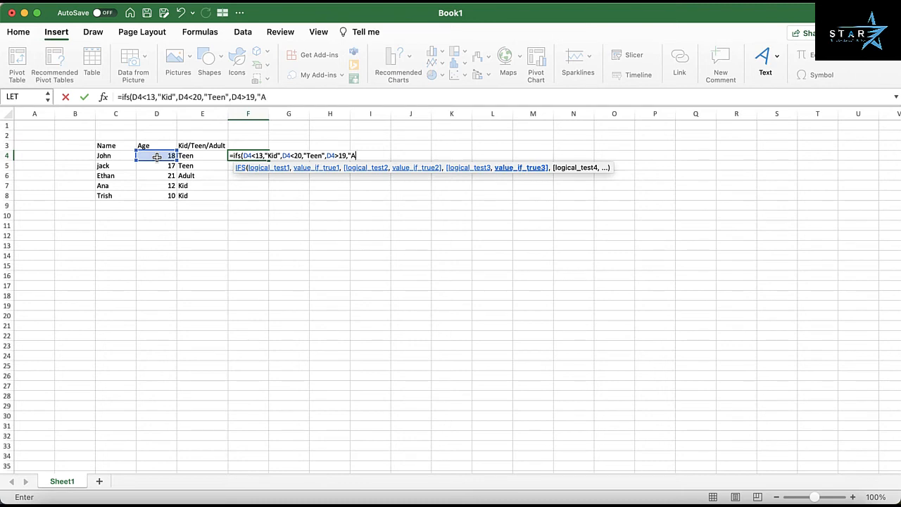
type("dult\"")
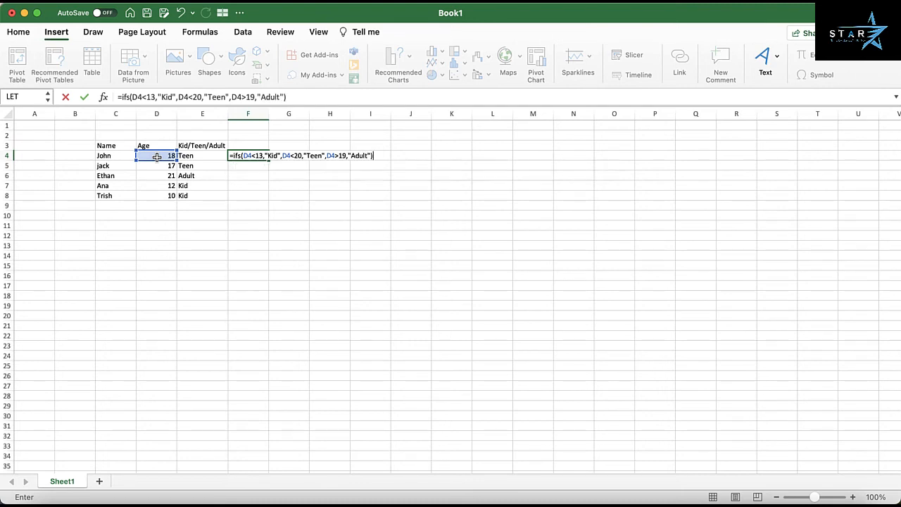
key("Return")
Copy the IFS formula from F4 into cells F5 through F8
key("Up")
key("ctrl+c")
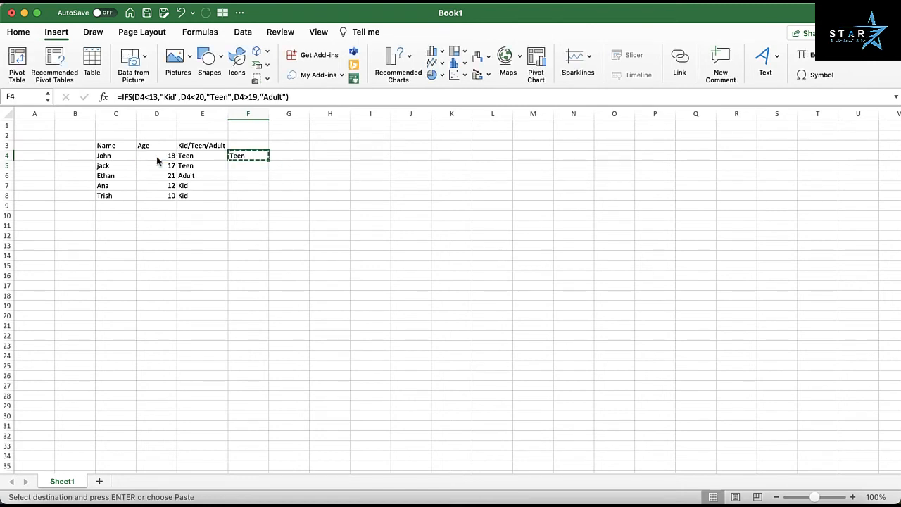
key("Down")
key("shift+Down")
key("shift+Down")
key("shift+Down")
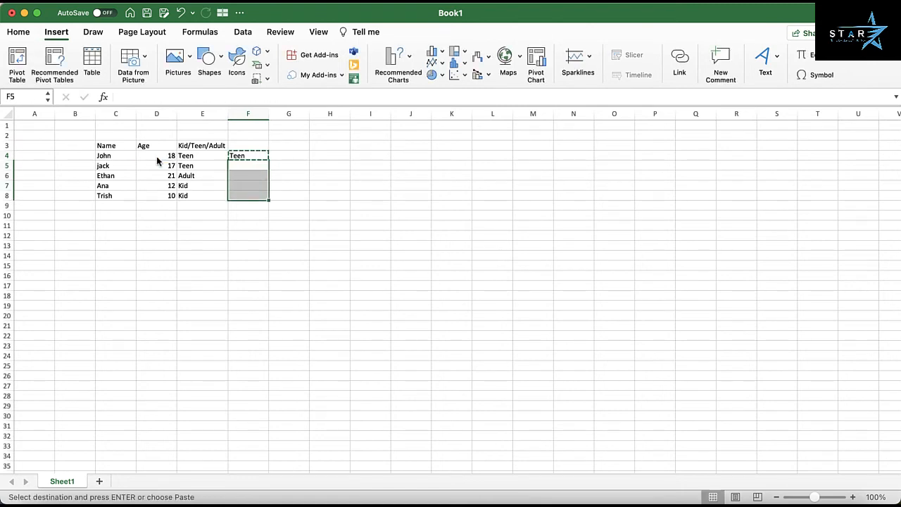
key("super+v")
key("Escape")
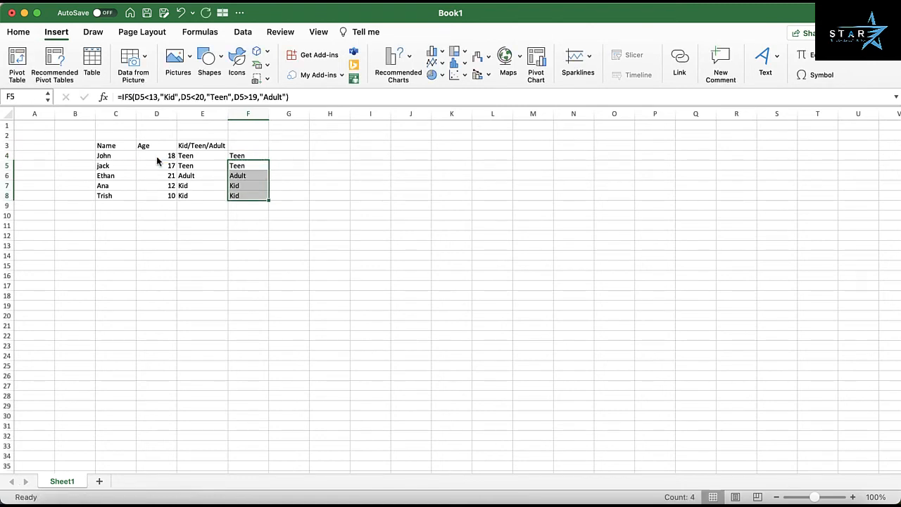
Review the IFS formulas in column F and compare the F4 formula's final condition with the nested IF in E4
key("Up")
key("Down")
key("Down")
key("Down")
key("Down")
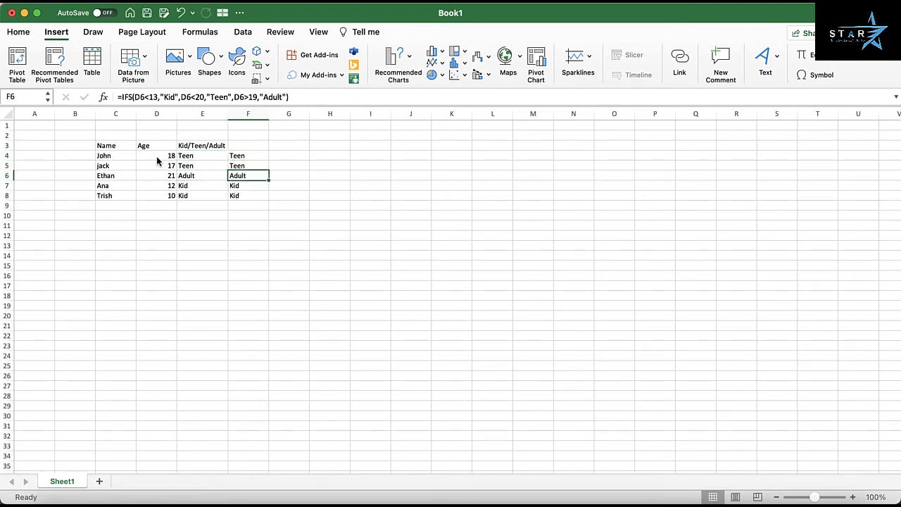
key("Up")
key("Up")
key("Up")
key("Up")
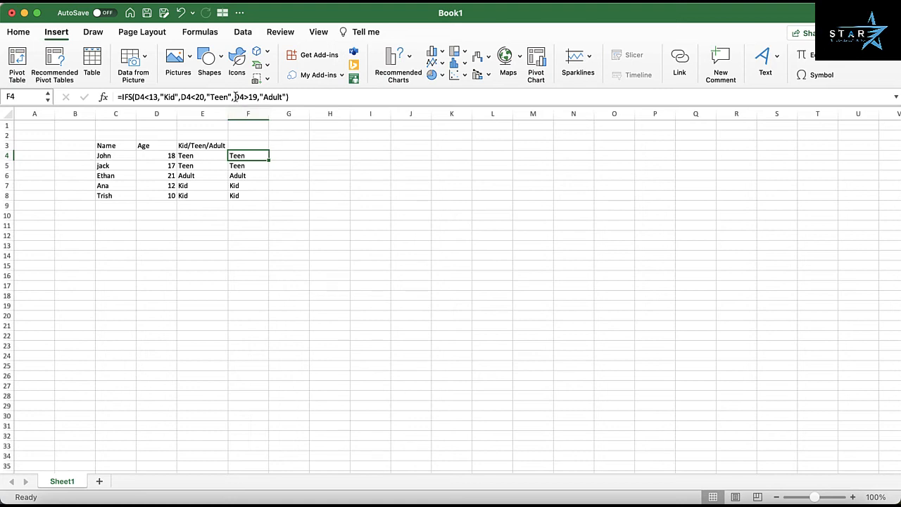
left_click_drag(234, 96, 288, 97)
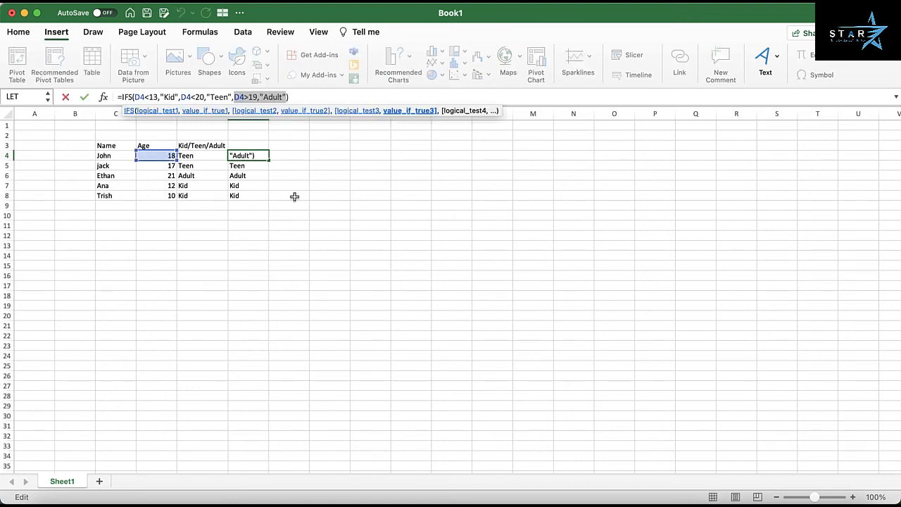
key("Escape")
left_click(202, 156)
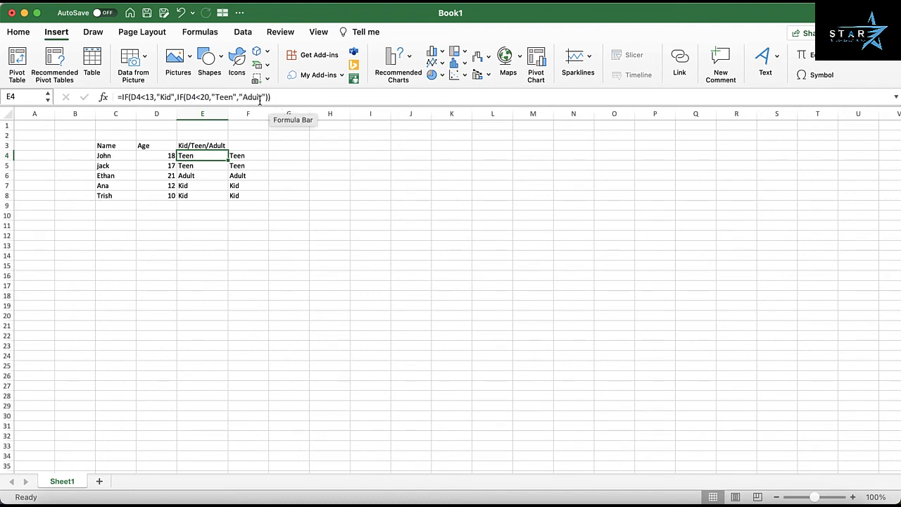
left_click(253, 156)
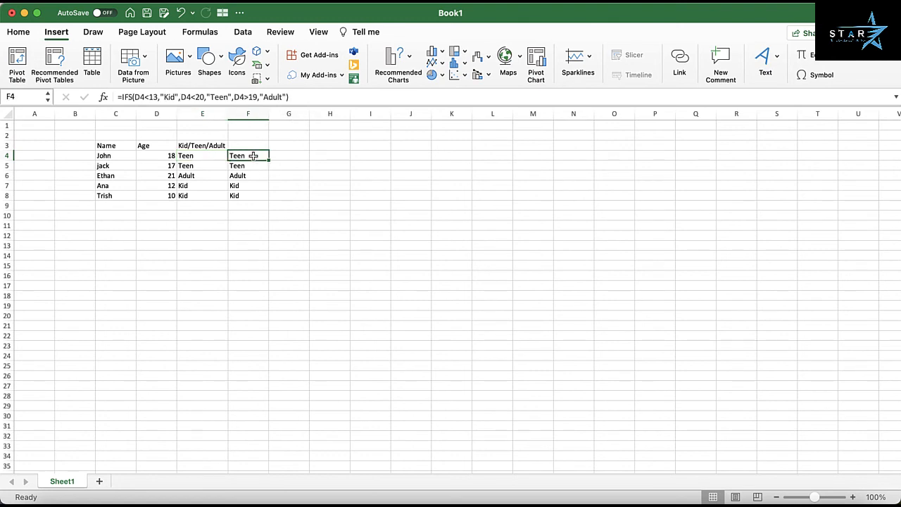